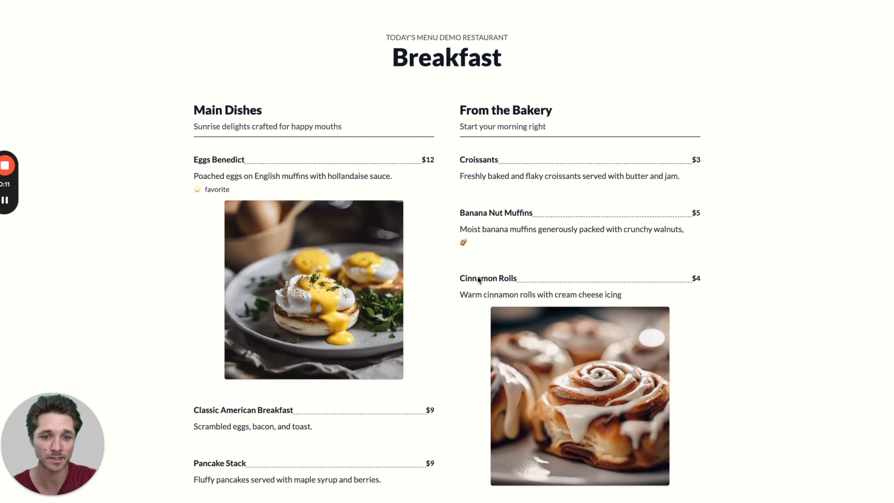
- Open the Breakfast menu and add an item titled Pumpkin Muffins priced at $6 to the From the Bakery section
left_click(220, 112)
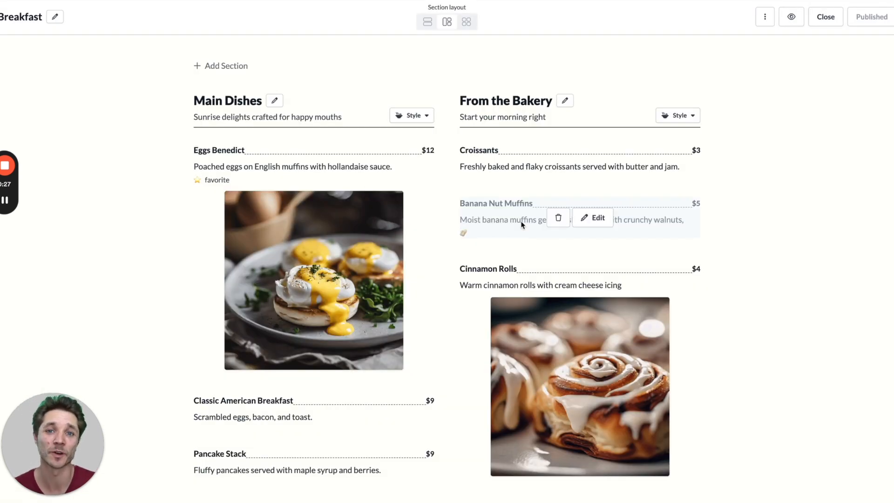
scroll(520, 221, "down", 6)
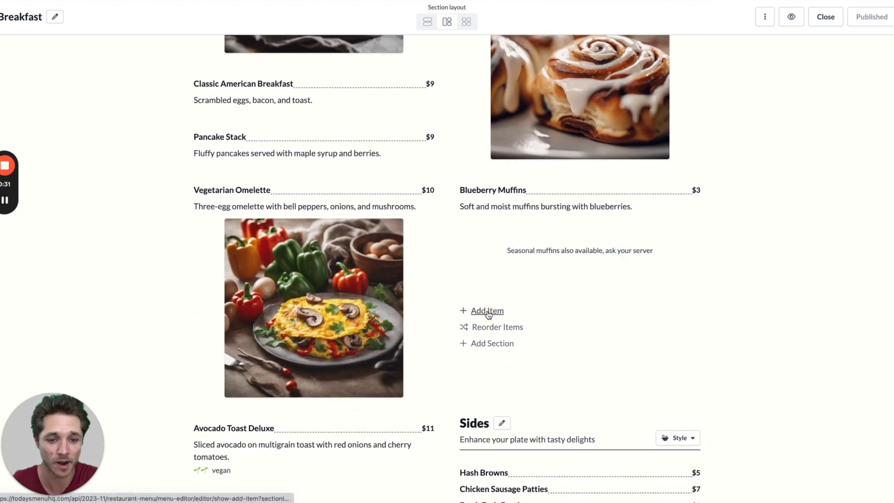
left_click(485, 311)
type("Pumpk")
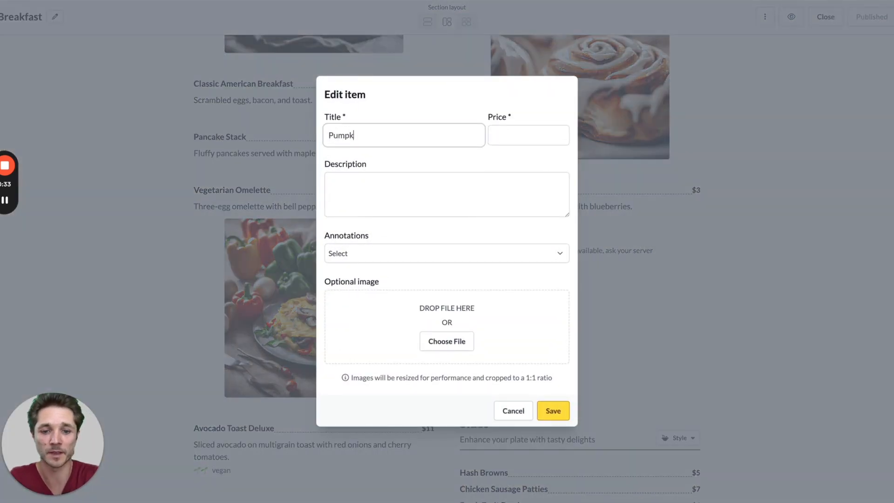
type("in Muffins")
key("Tab")
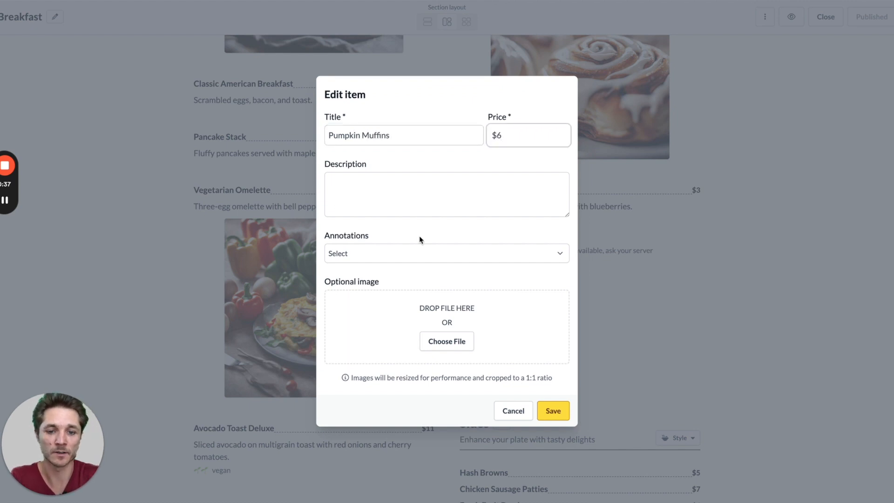
left_click(555, 409)
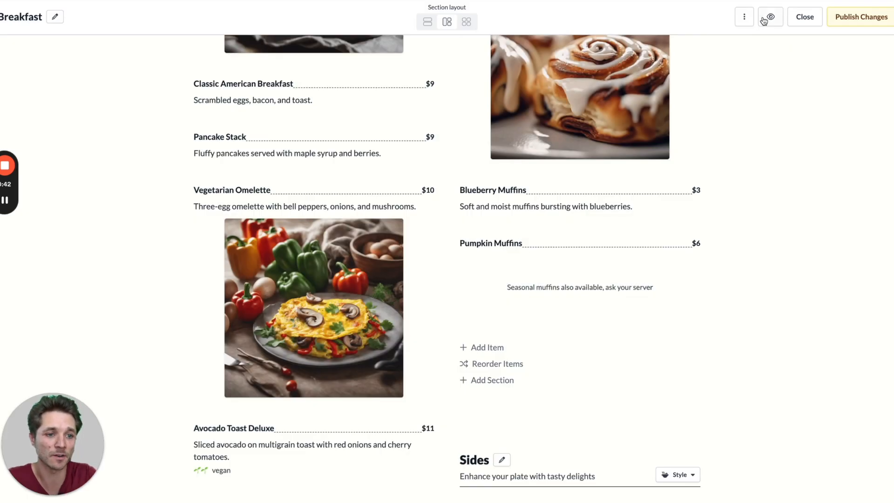
- Preview the edited Breakfast menu, check the bakery items, and return to the editor
left_click(764, 20)
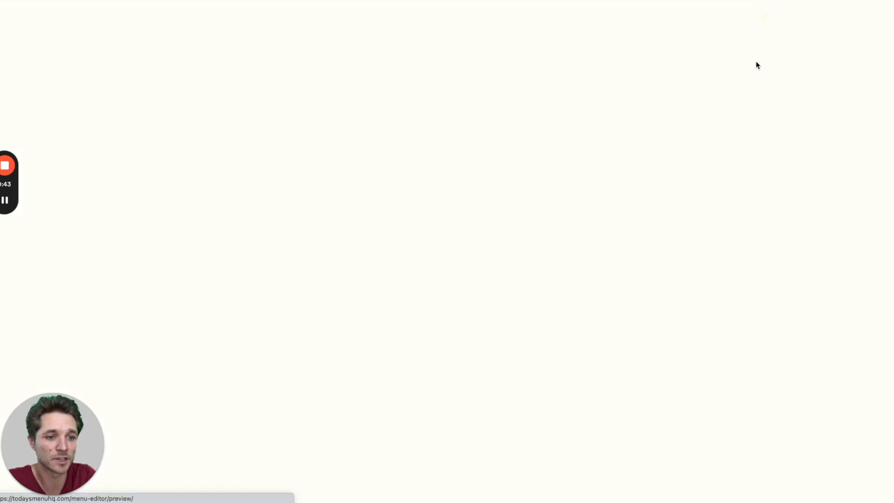
scroll(731, 192, "down", 8)
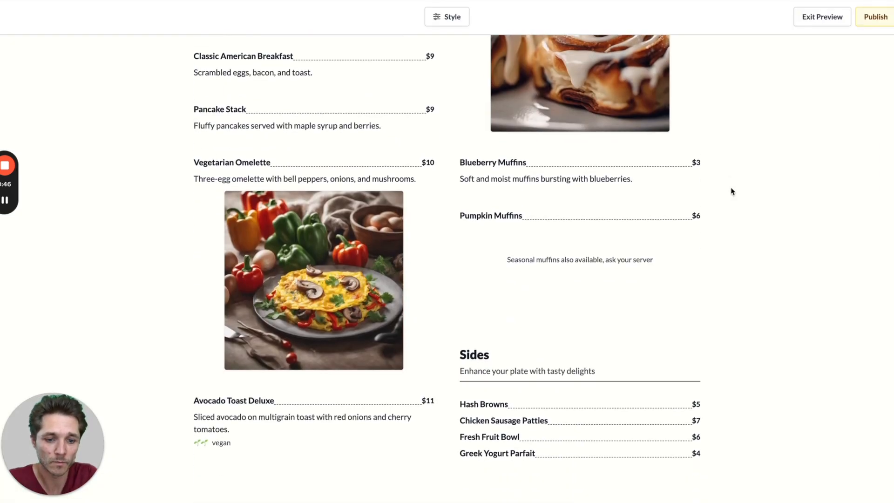
scroll(517, 208, "up", 8)
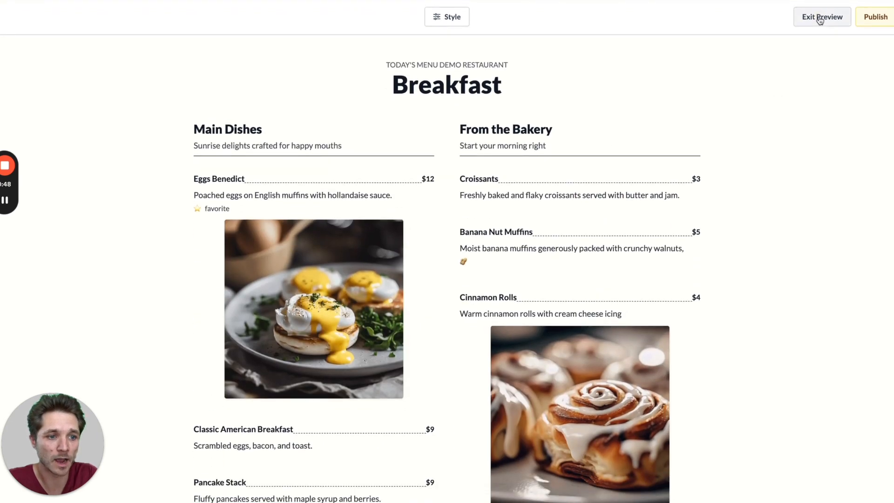
left_click(820, 19)
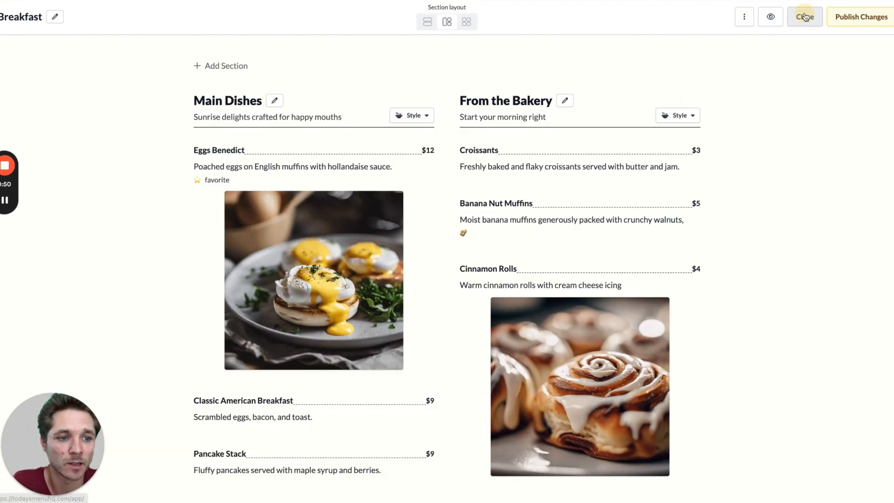
- Leave the editor, inspect the Breakfast menu's public page, and return to the menu list
left_click(805, 17)
left_click(213, 201)
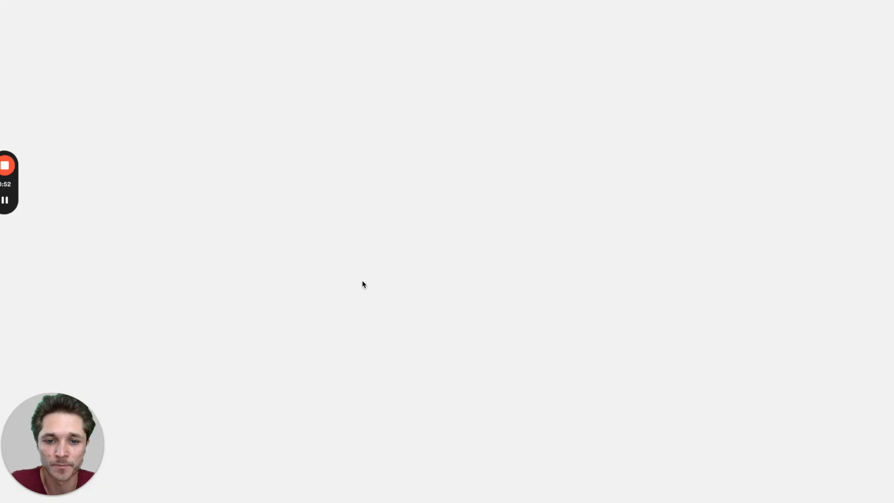
scroll(549, 295, "down", 5)
scroll(549, 296, "up", 5)
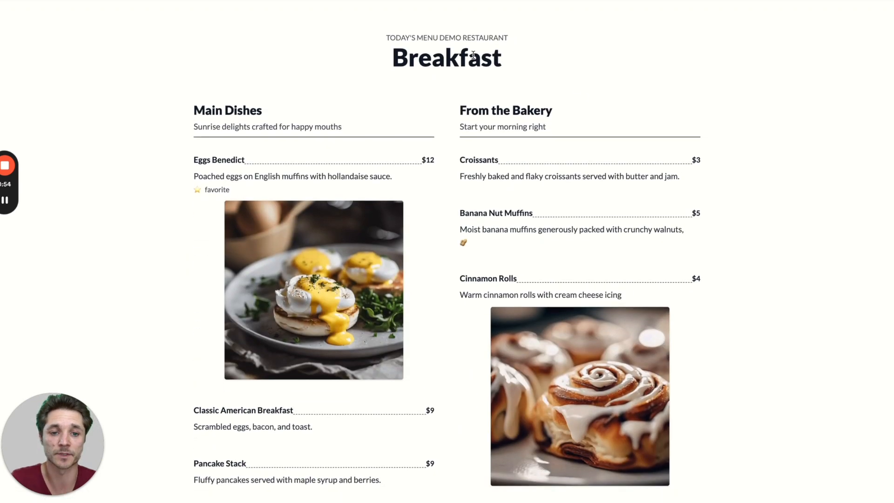
key("ctrl+w")
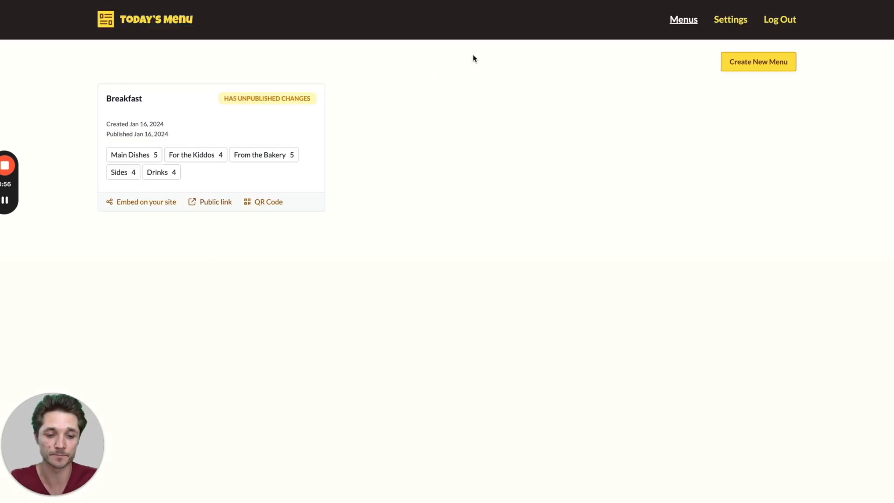
- Reopen the Breakfast menu and publish its pending changes
left_click(214, 124)
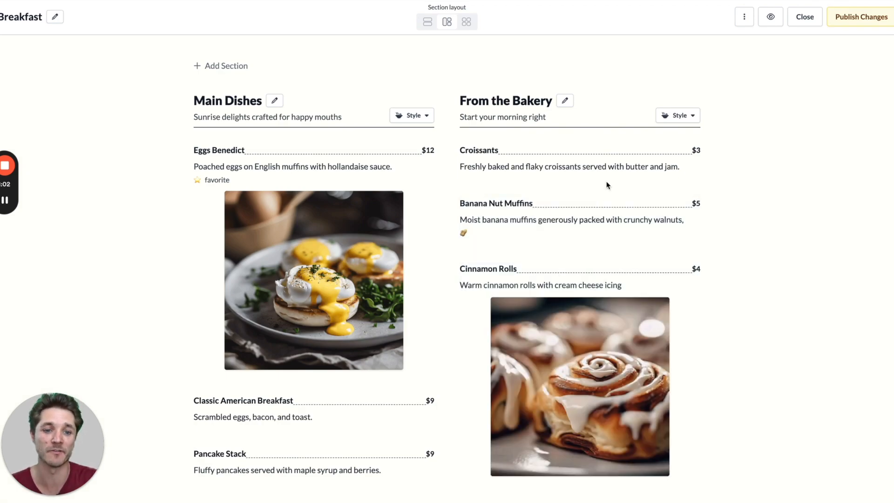
left_click(845, 18)
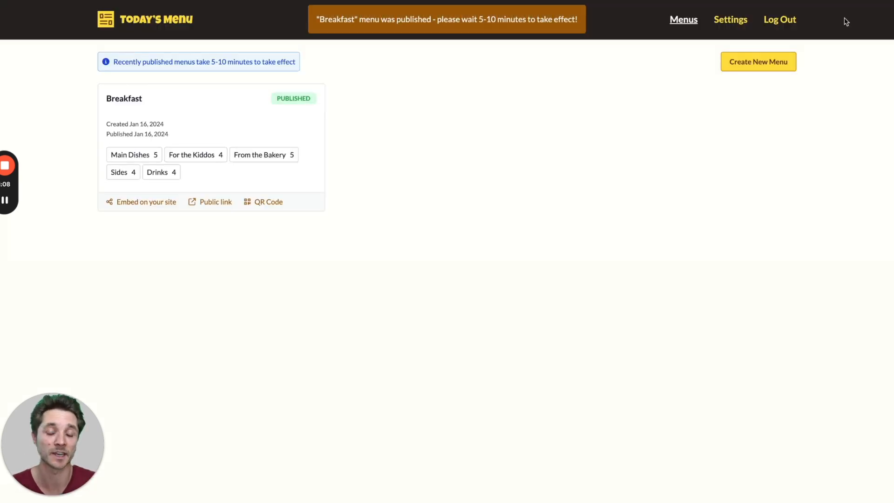
- Check and reload the live Breakfast menu page for the published bakery item, then return to the menu list
key("ctrl+Tab")
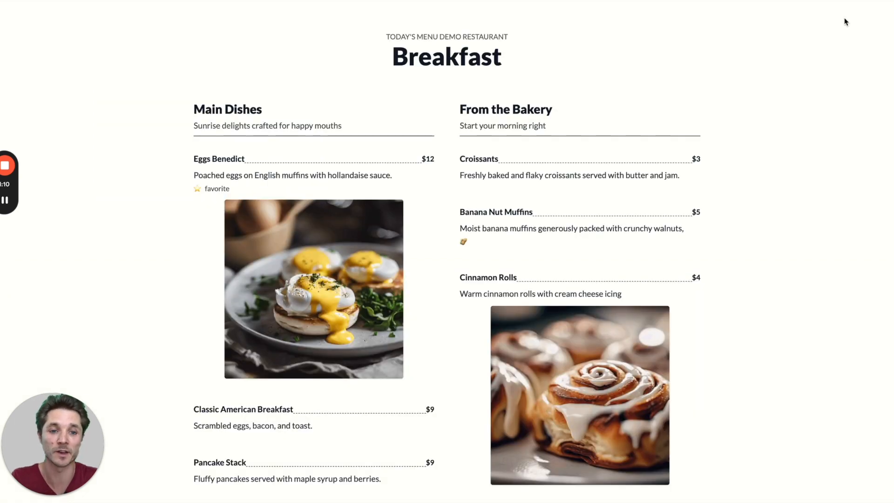
scroll(754, 180, "down", 4)
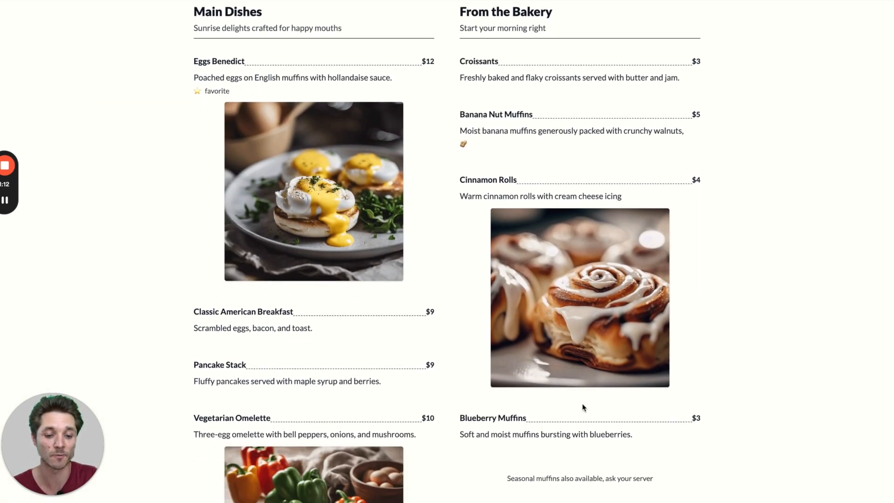
key("ctrl+r")
key("ctrl+shift+Tab")
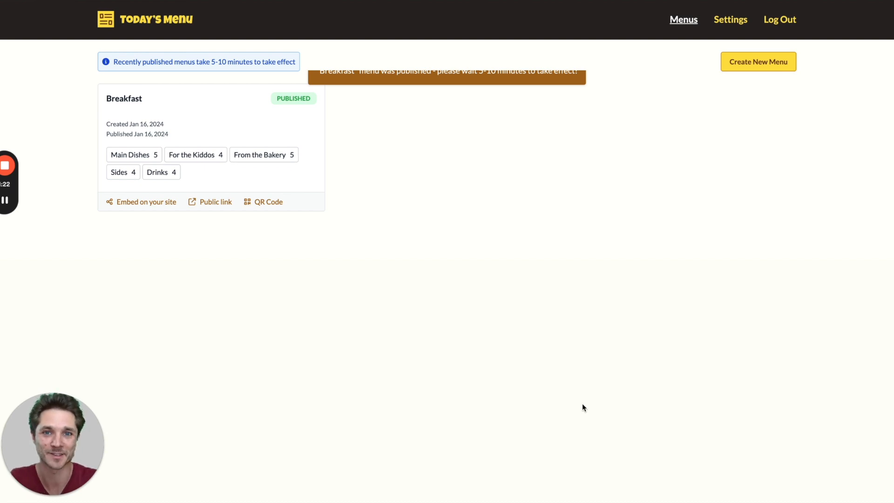
- Open the reorder view of the Breakfast menu and move Croissants between Blueberry Muffins and Pumpkin Muffins
left_click(222, 116)
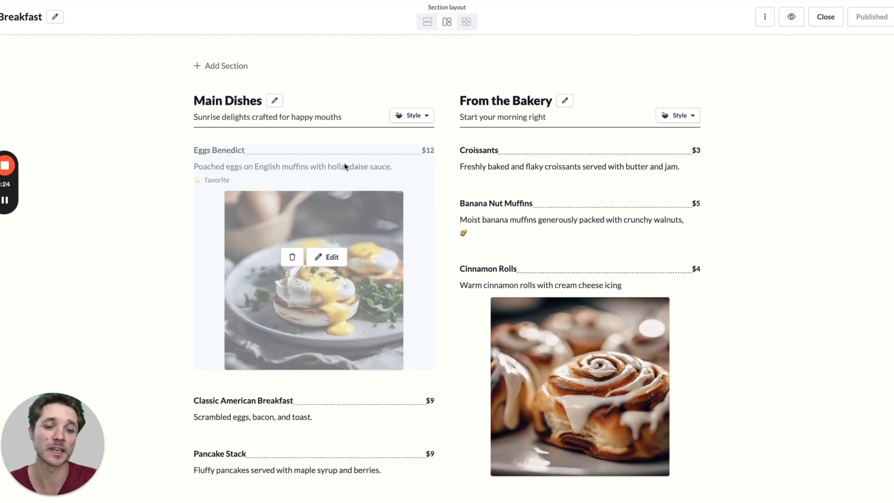
scroll(366, 214, "down", 7)
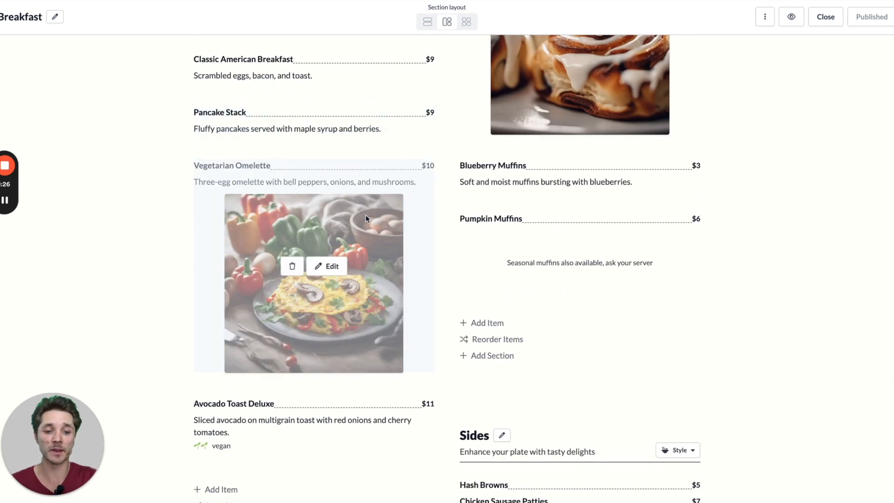
scroll(365, 214, "down", 2)
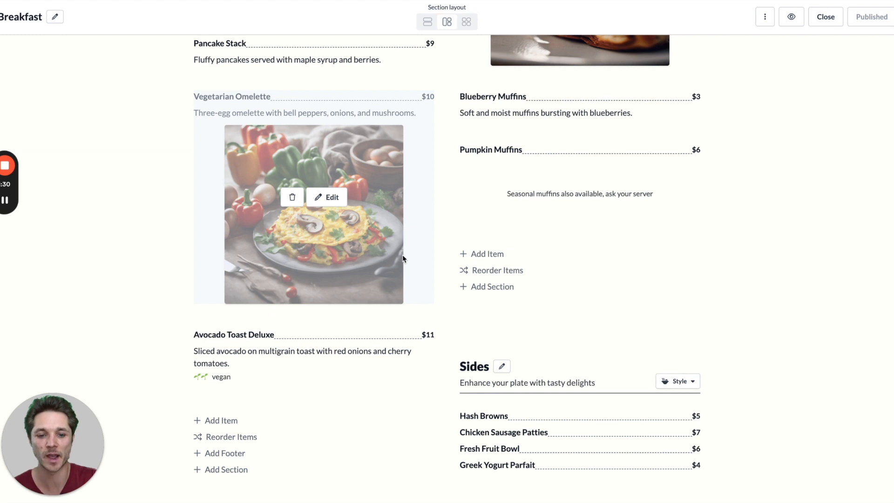
scroll(344, 354, "down", 2)
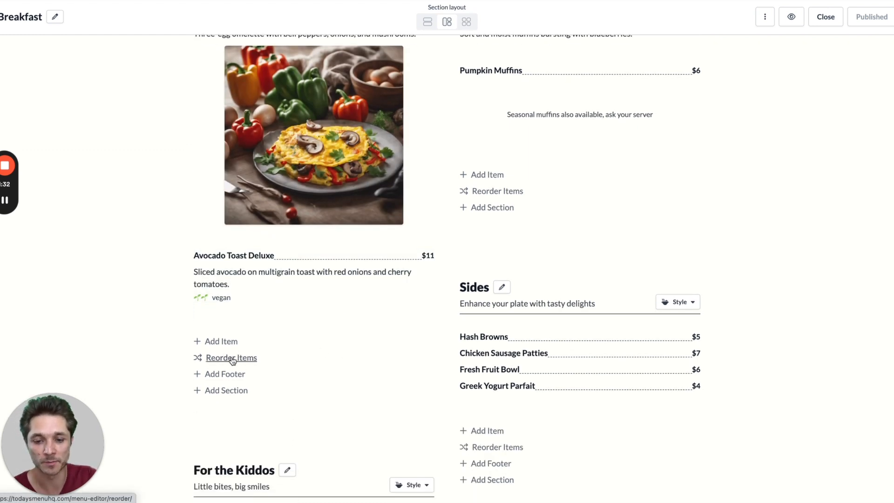
scroll(287, 253, "down", 2)
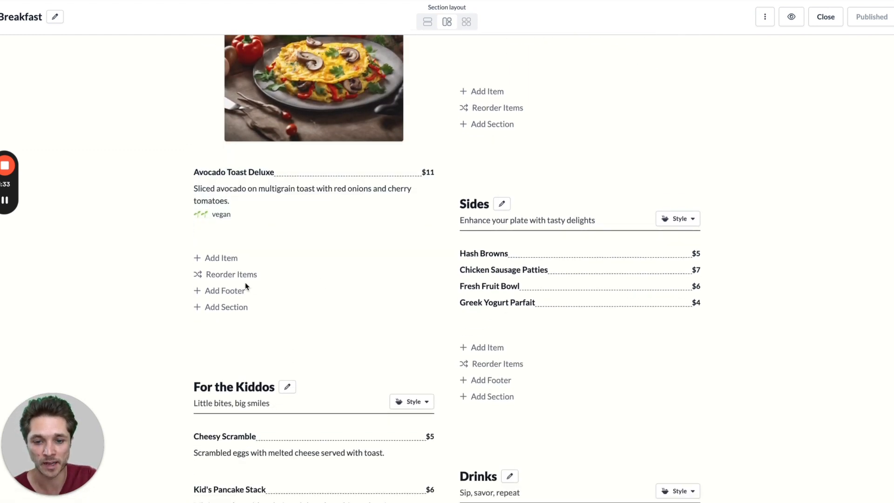
left_click(765, 17)
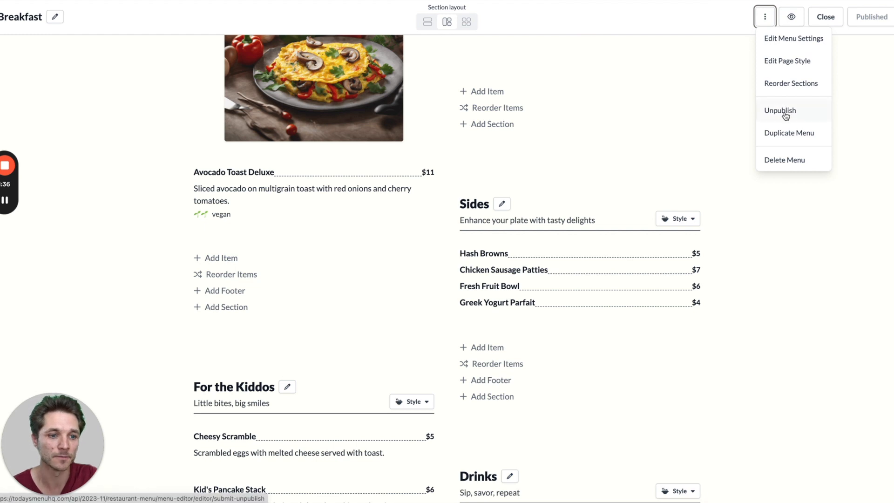
left_click(784, 86)
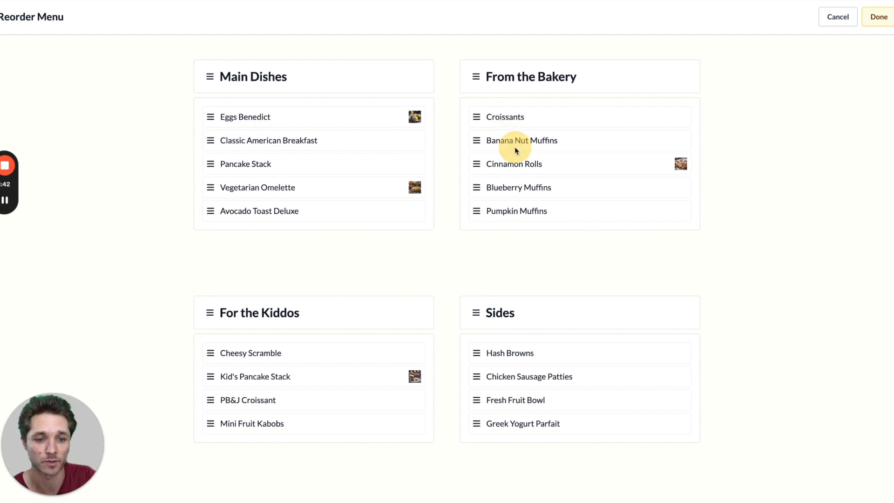
left_click_drag(519, 118, 522, 196)
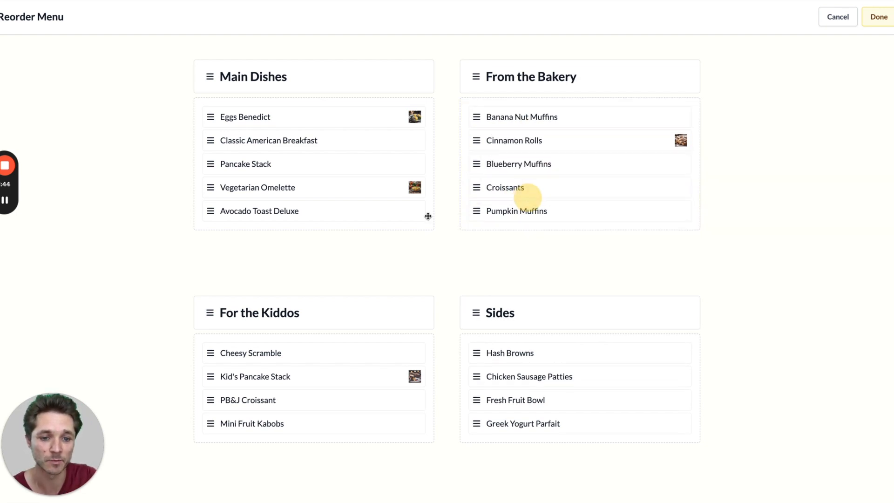
- Move the From the Bakery section directly below Main Dishes, place Cheesy Scramble last in For the Kiddos, and save the order
left_click_drag(511, 80, 255, 269)
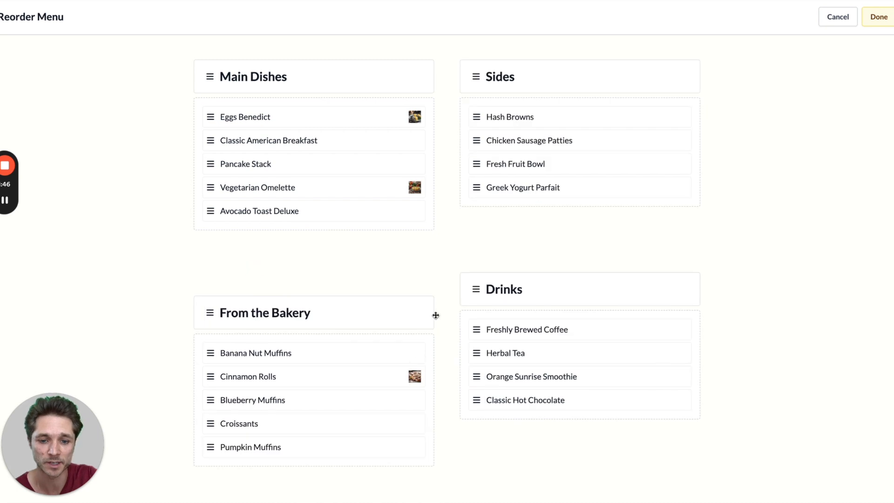
scroll(429, 289, "down", 6)
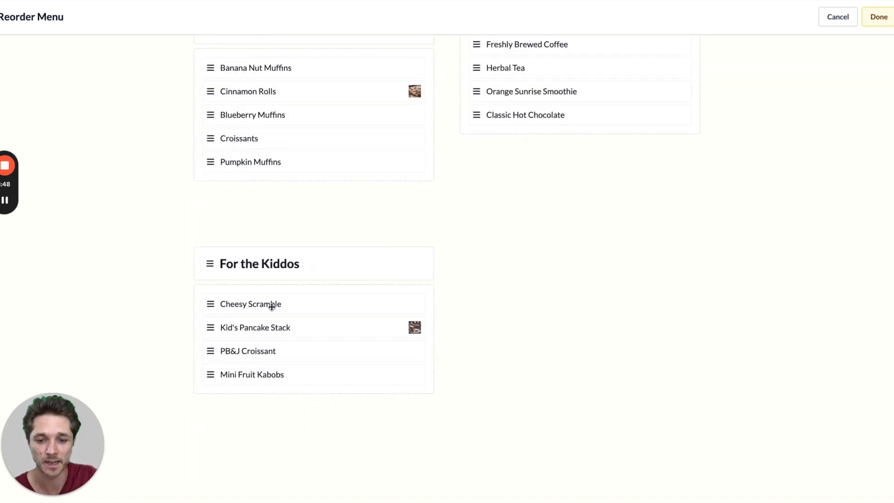
left_click_drag(272, 307, 269, 388)
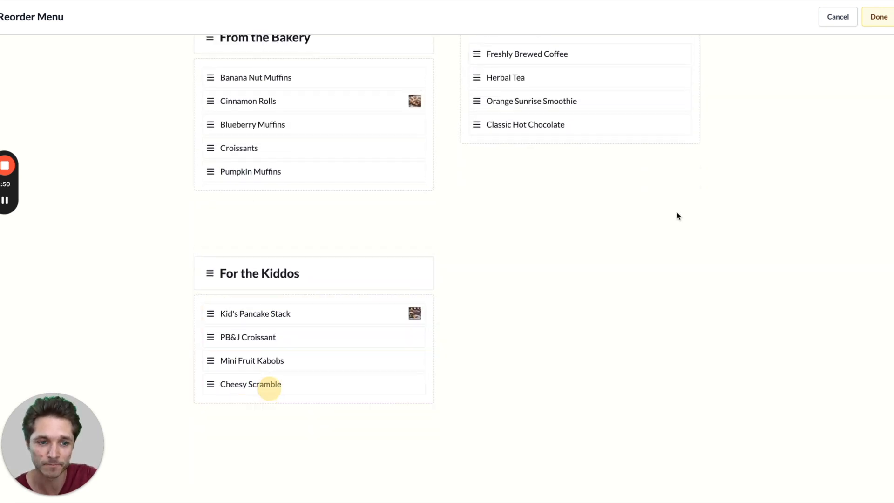
left_click(864, 23)
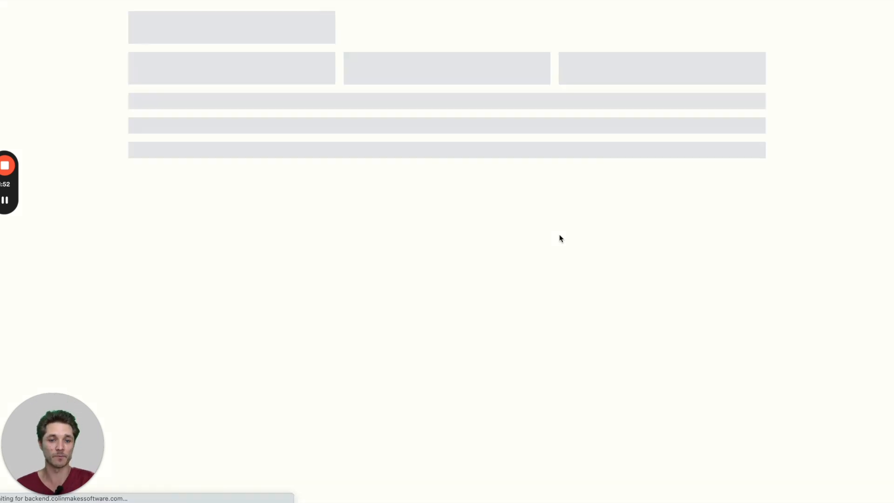
- Preview the rearranged Breakfast menu from start to end and return to the editor
left_click(771, 17)
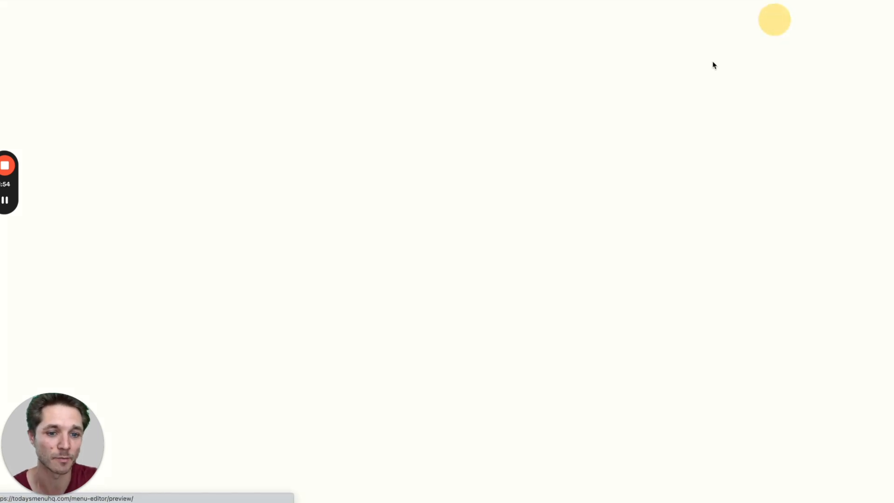
scroll(512, 244, "down", 3)
scroll(543, 245, "down", 20)
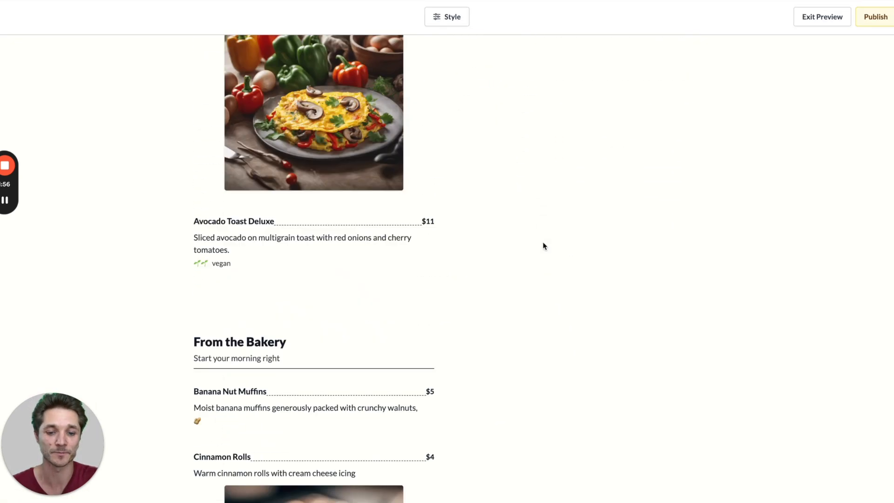
scroll(544, 246, "up", 20)
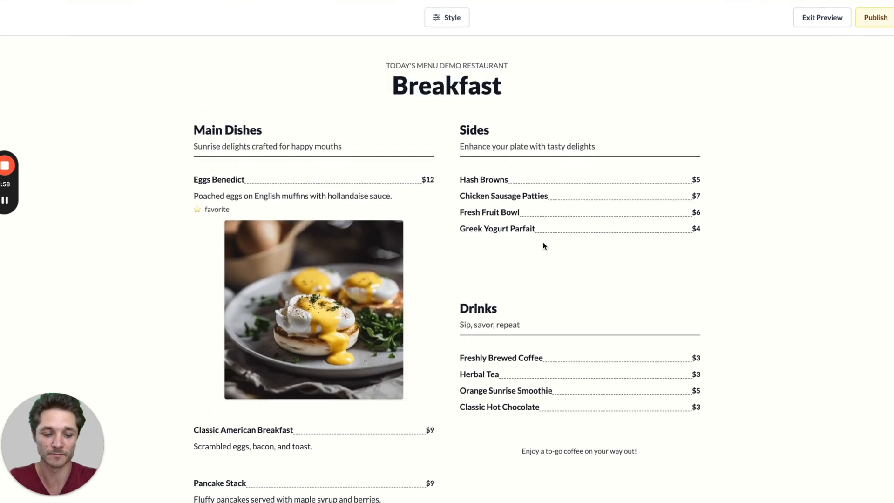
left_click(821, 21)
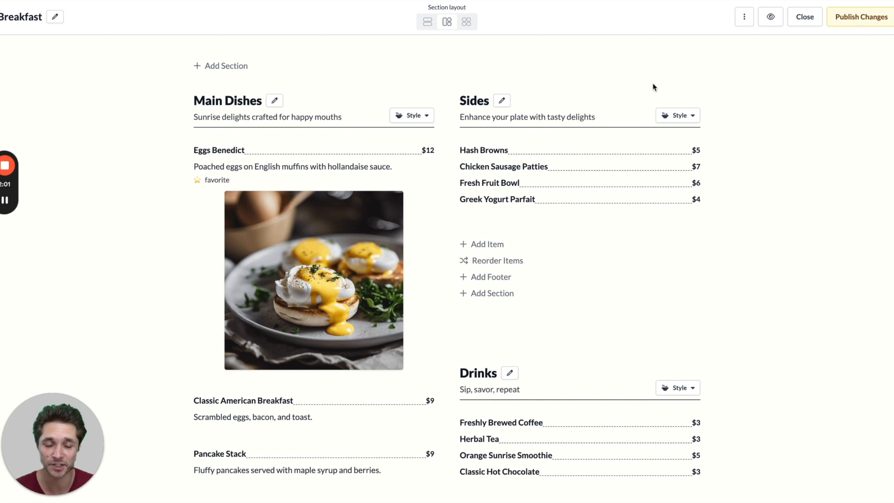
- Revert the Breakfast menu to its published version and confirm losing the unpublished changes
left_click(744, 20)
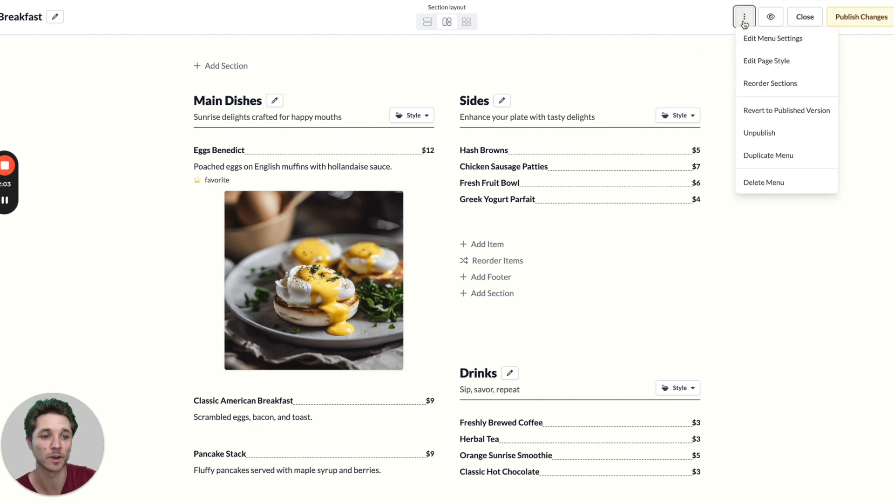
left_click(762, 114)
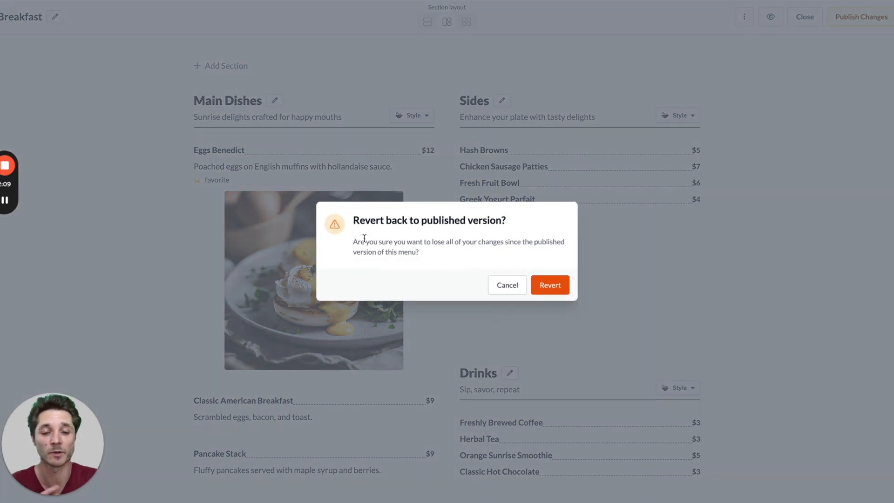
left_click(551, 284)
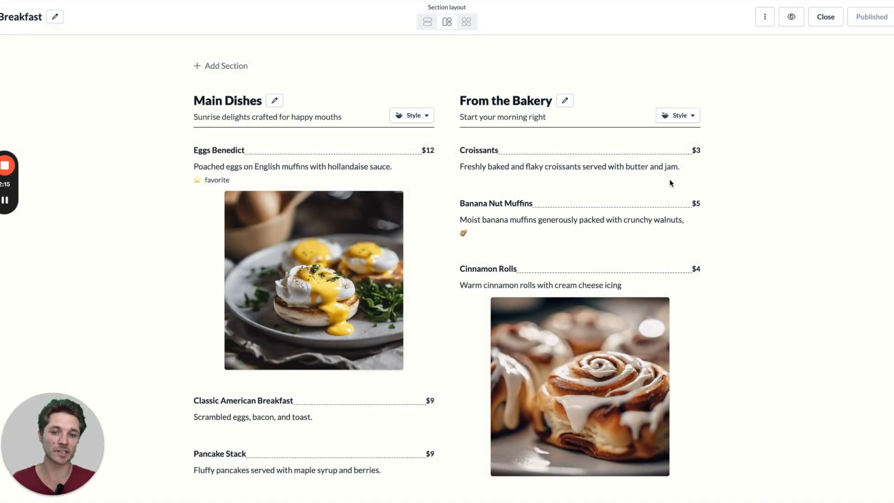
- Delete the Pumpkin Muffins item from the From the Bakery section and confirm the deletion
scroll(579, 214, "down", 5)
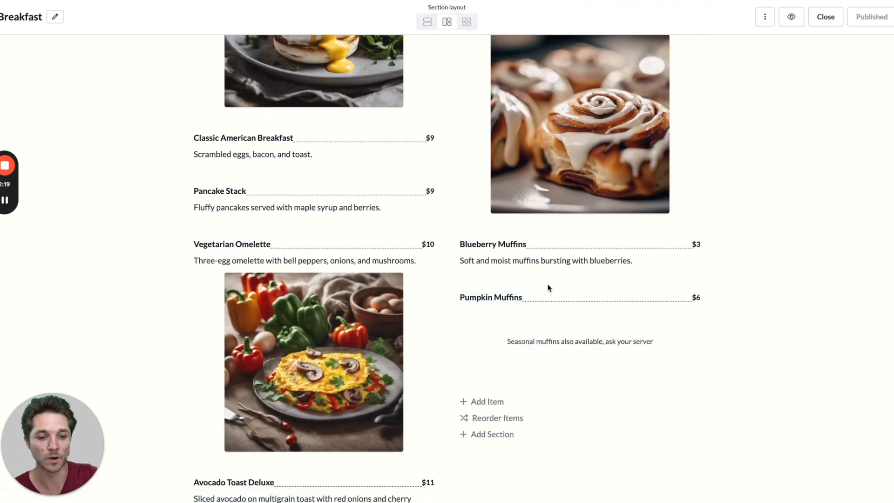
left_click(560, 300)
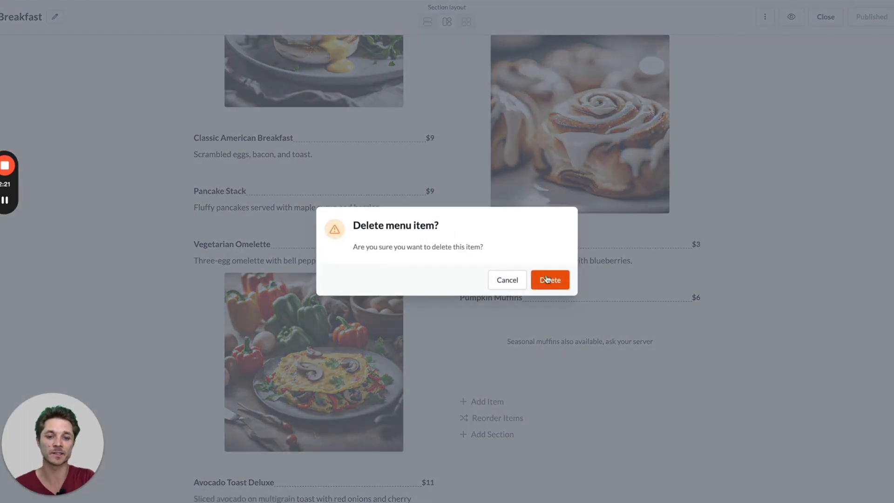
left_click(551, 279)
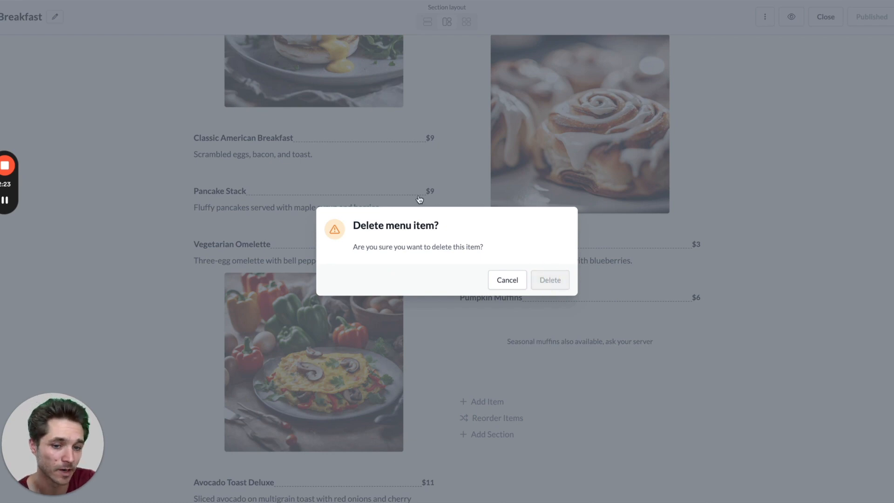
- Bring up the delete confirmation for the Main Dishes section, cancel it, and leave the section settings without saving
scroll(406, 187, "up", 5)
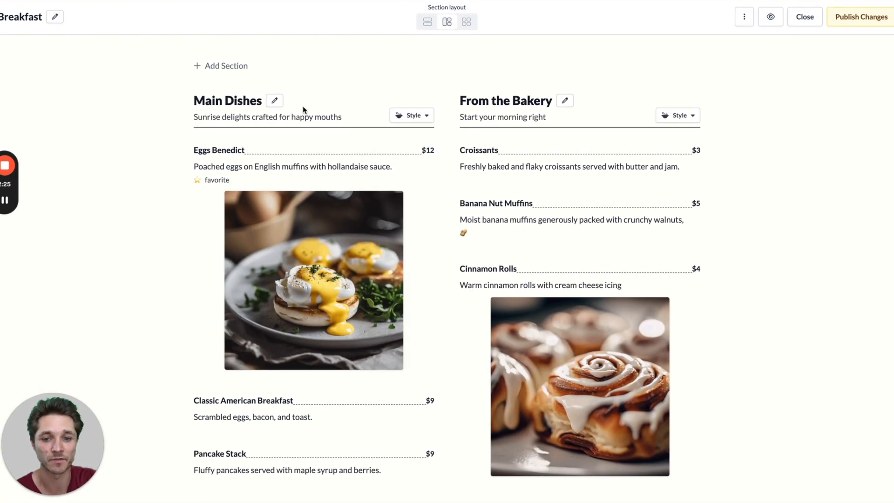
left_click(274, 100)
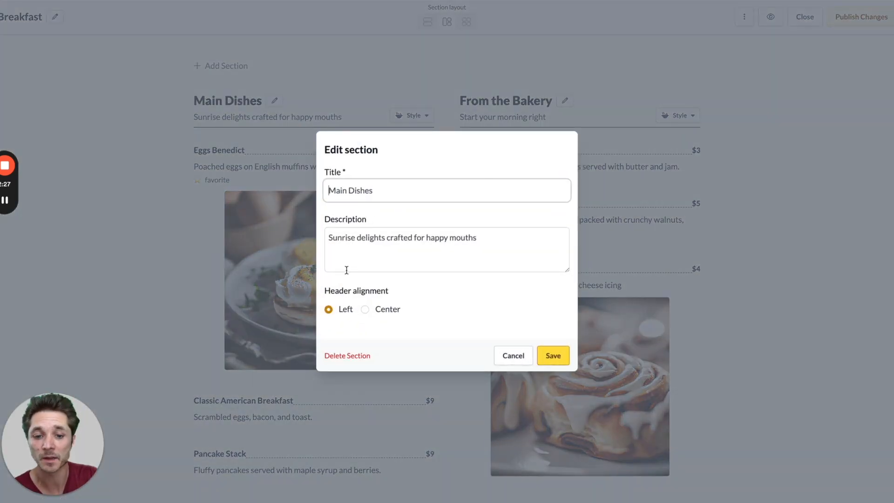
left_click(332, 357)
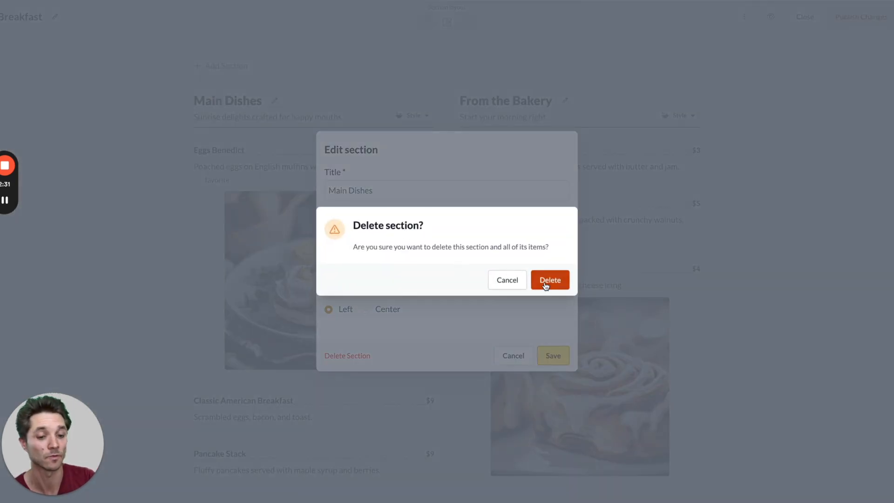
left_click(509, 280)
left_click(514, 355)
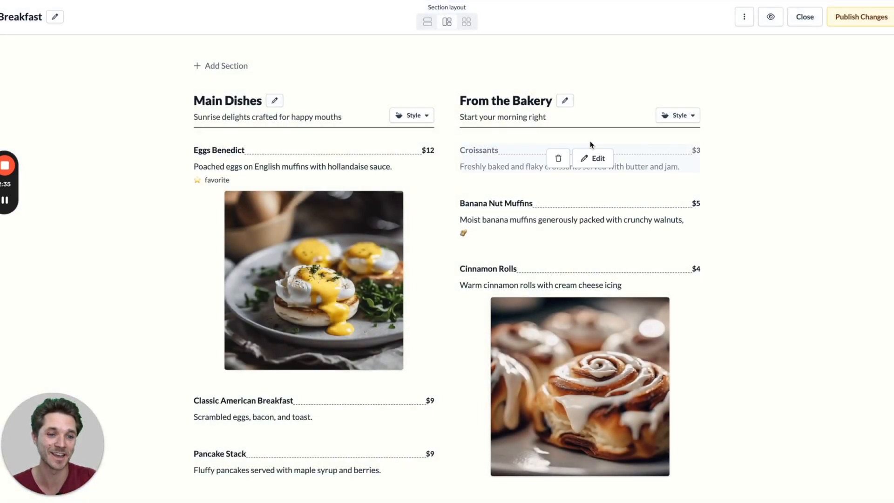
- Bring up the delete confirmation for the entire Breakfast menu and cancel it
left_click(744, 17)
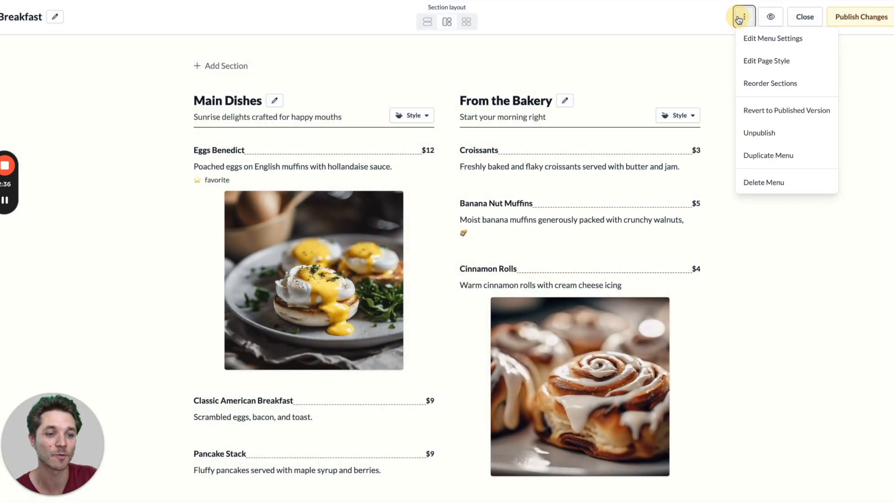
left_click(698, 71)
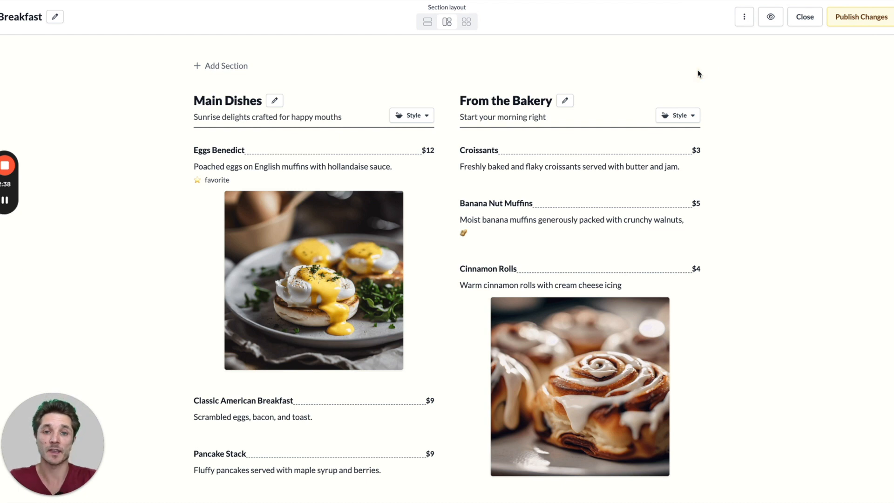
left_click(744, 16)
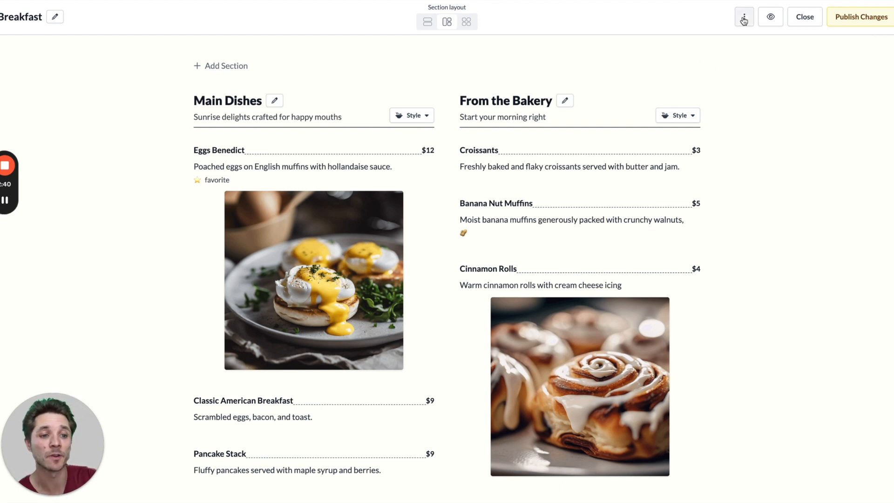
left_click(749, 182)
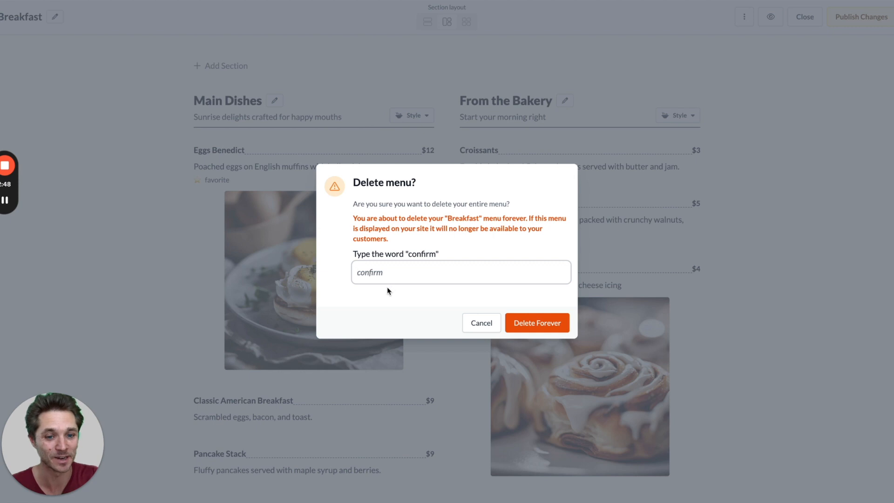
left_click(476, 321)
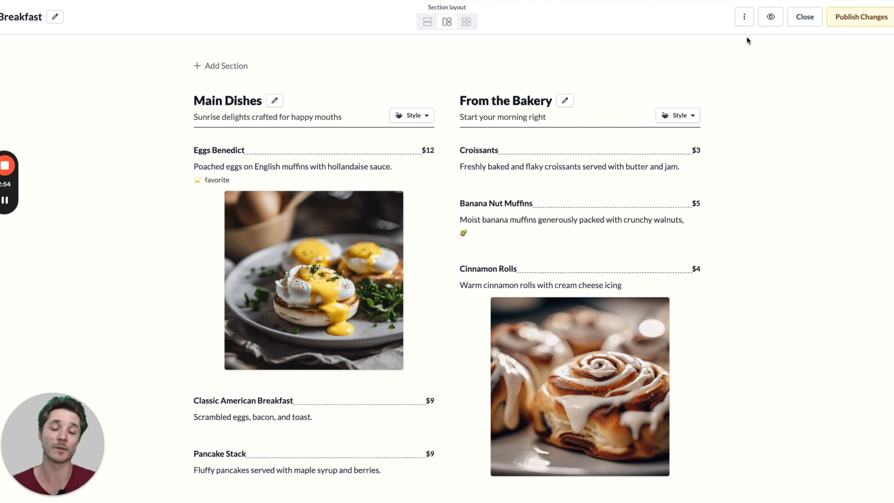
- Duplicate the Breakfast menu and close the copy to return to the menu list
left_click(744, 17)
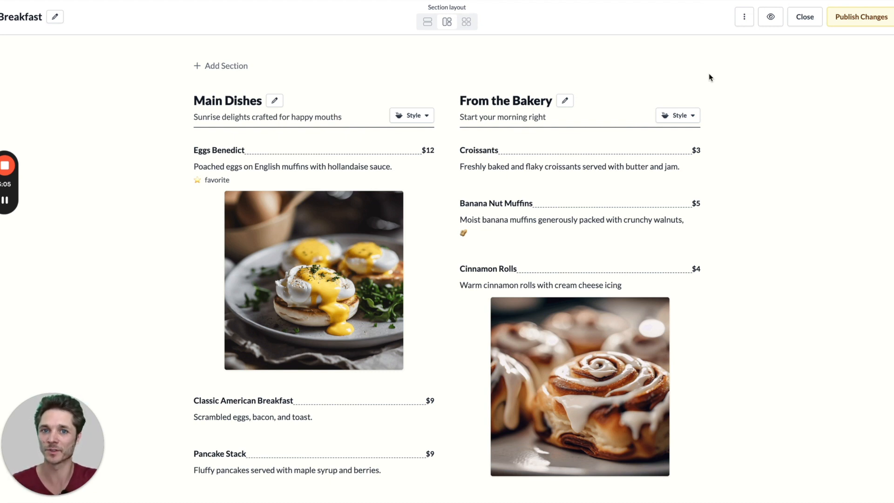
left_click(745, 17)
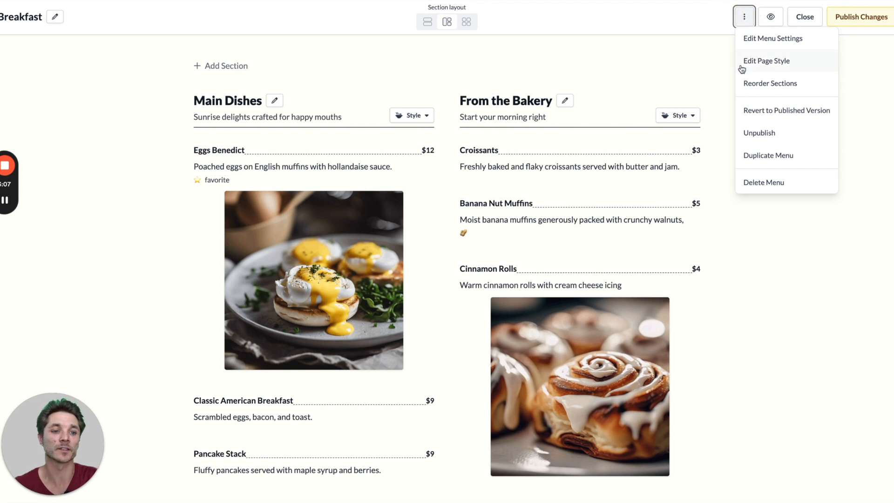
left_click(752, 154)
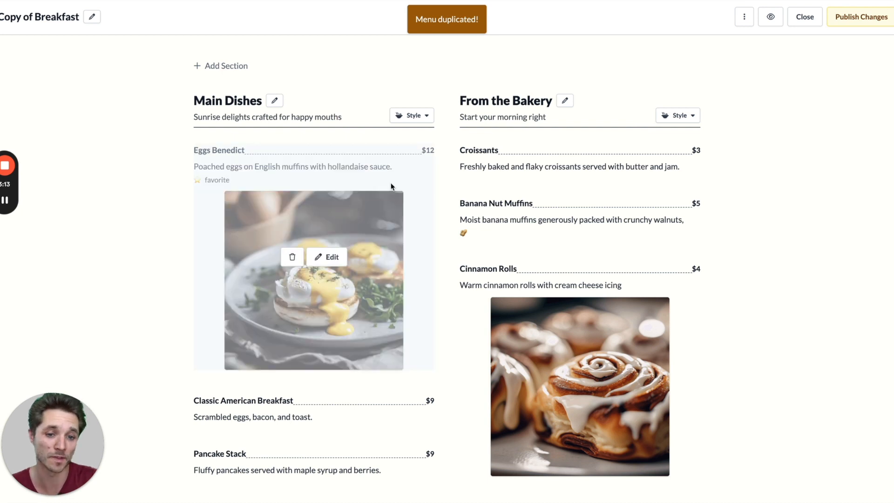
left_click(805, 16)
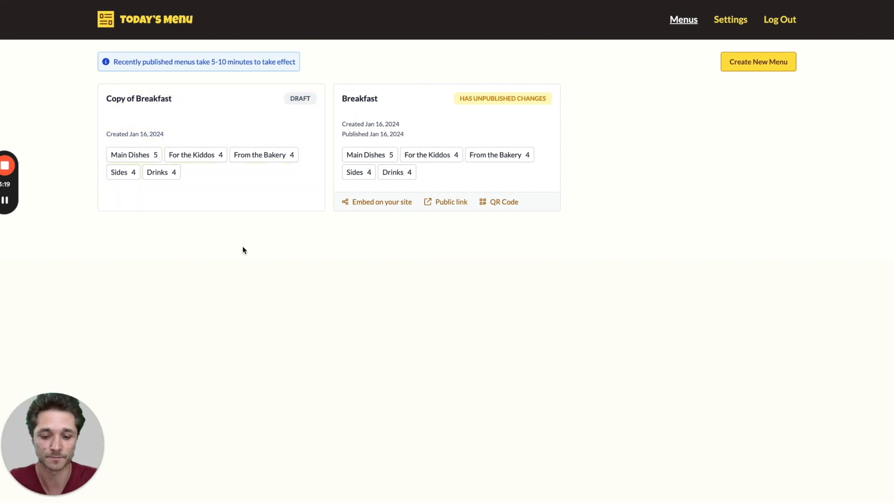
- Open the original Breakfast menu in preview and set its page background color to purple, RGB 145, 11, 147
left_click(446, 112)
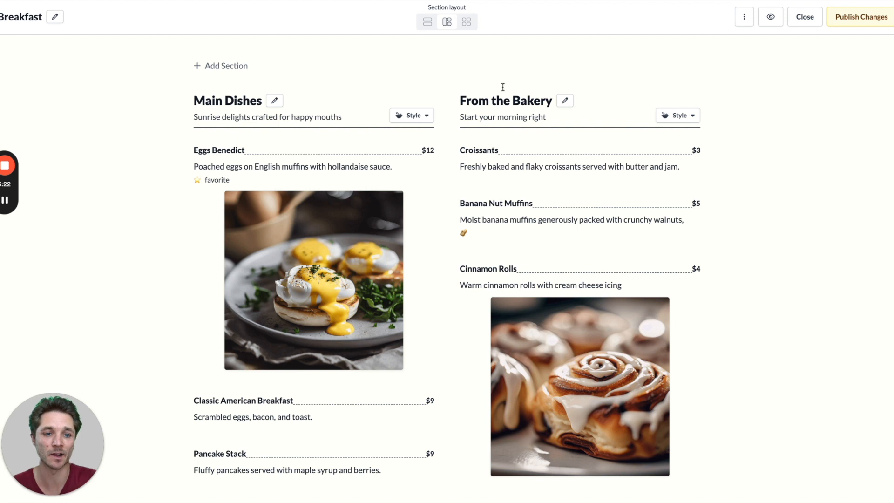
left_click(772, 19)
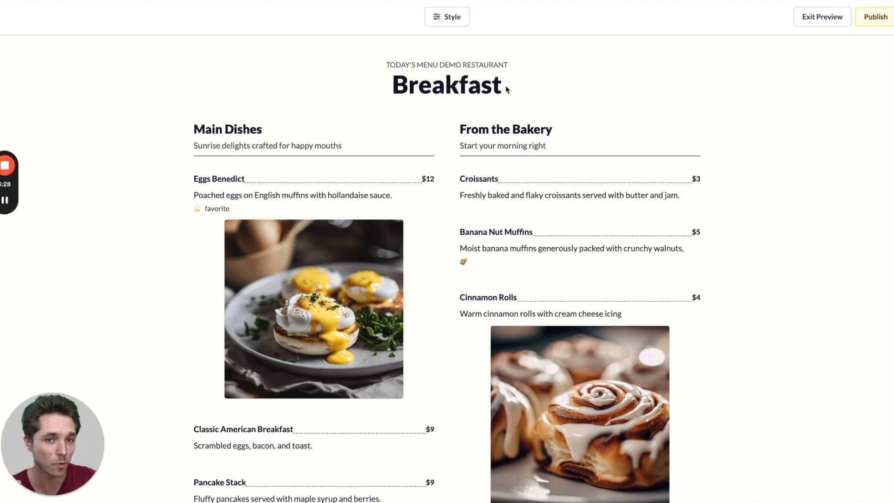
left_click(447, 16)
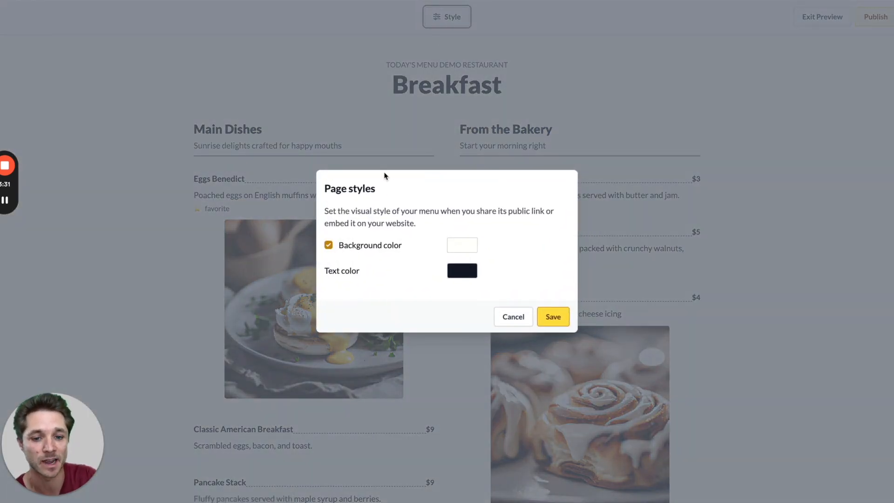
left_click(476, 246)
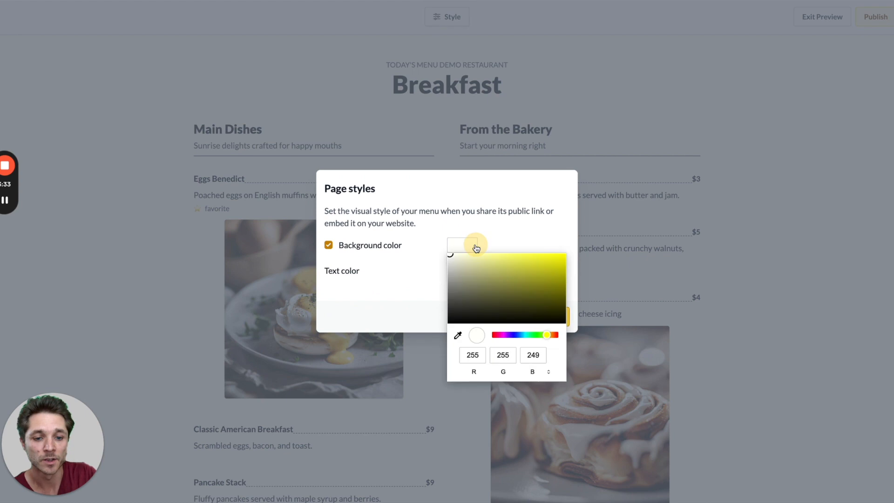
left_click(504, 335)
left_click_drag(530, 297, 557, 285)
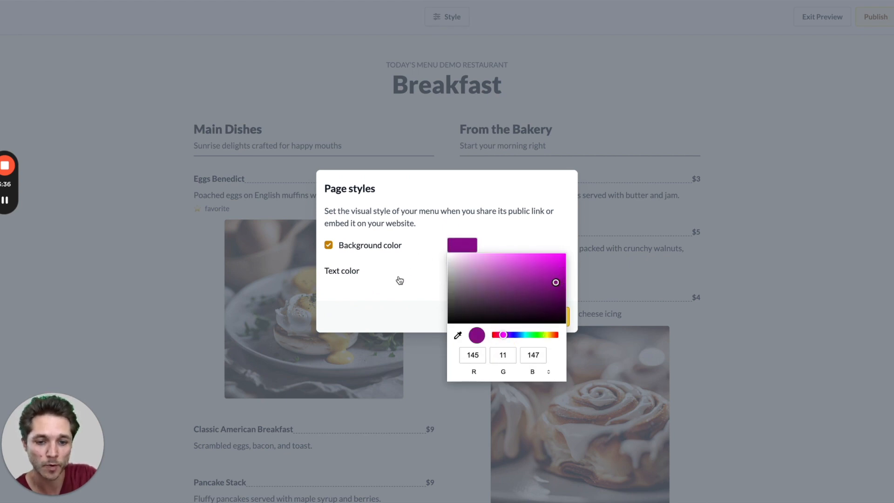
- Set the page text color to near-white, save the page styles, and return to the editor
left_click(462, 270)
left_click(456, 283)
left_click(452, 281)
left_click(524, 223)
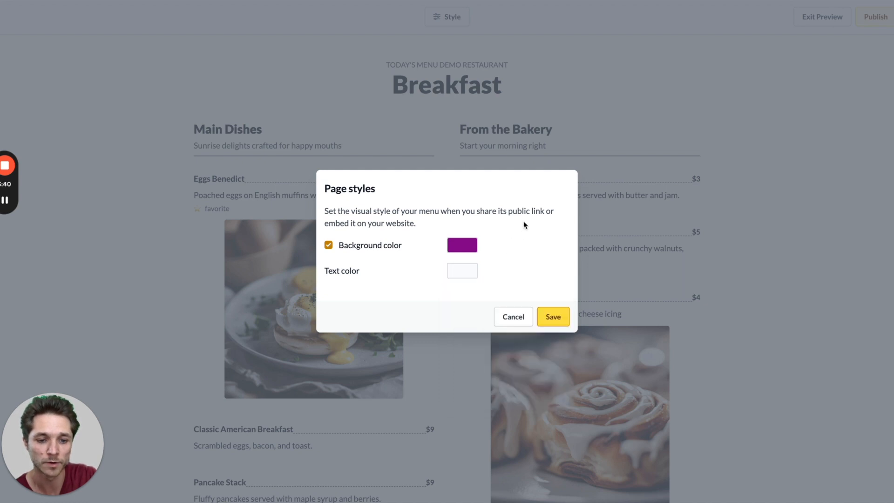
left_click(554, 317)
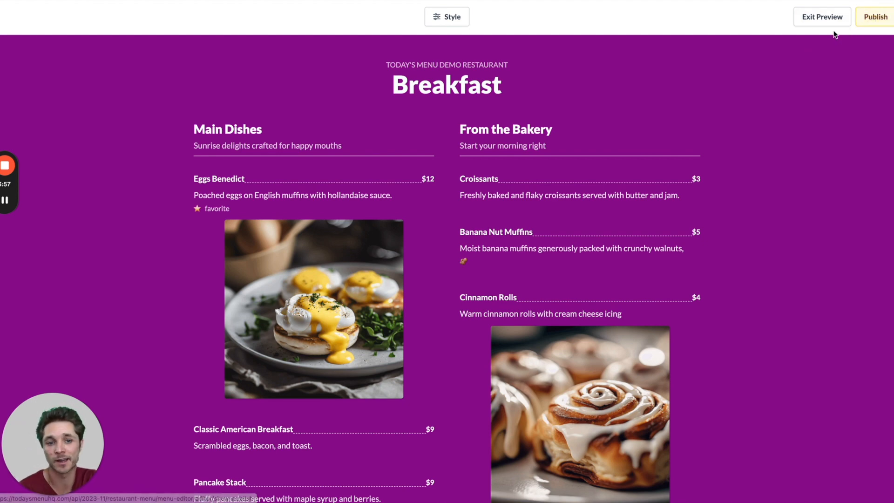
left_click(825, 19)
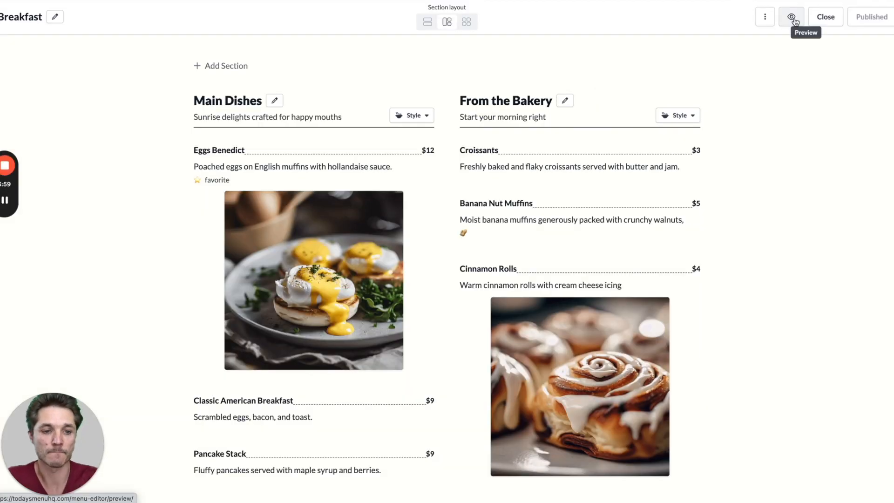
- Preview the Breakfast menu, examine the restaurant name above its title, and exit the preview
left_click(792, 17)
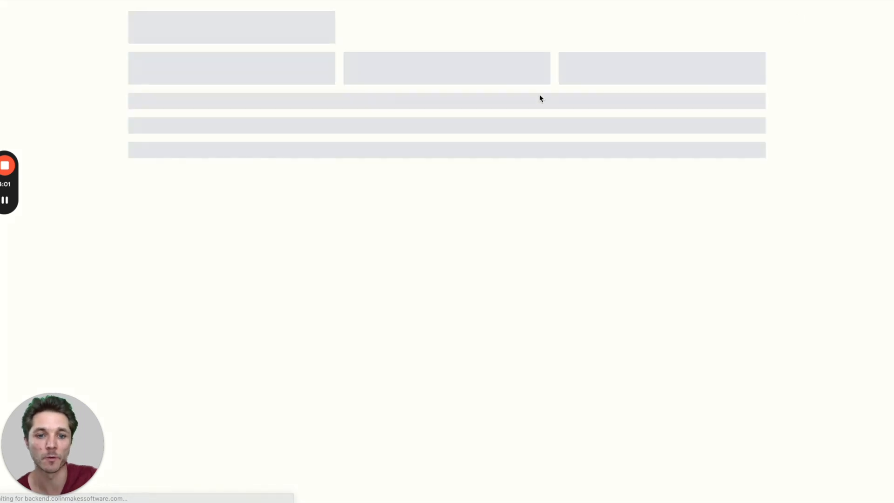
left_click_drag(372, 68, 513, 67)
left_click(526, 68)
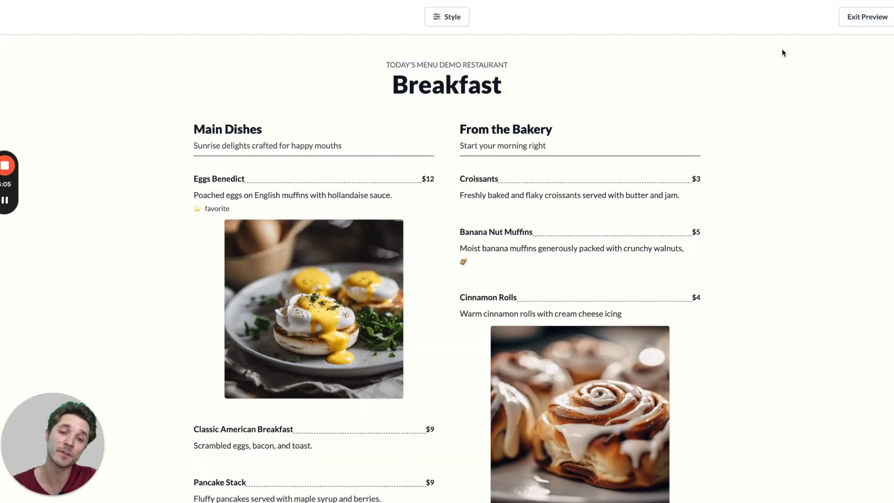
left_click(869, 18)
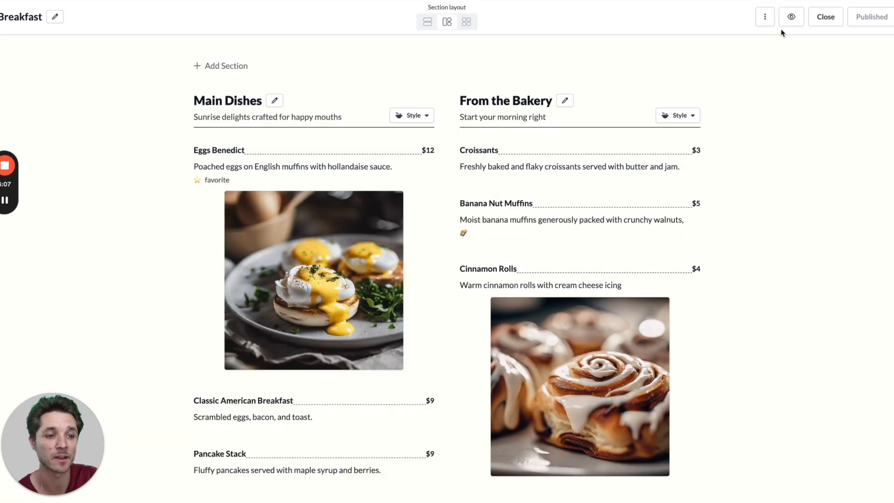
- Close the menu, view the restaurant name field in the account settings, and return to the menu list
left_click(826, 17)
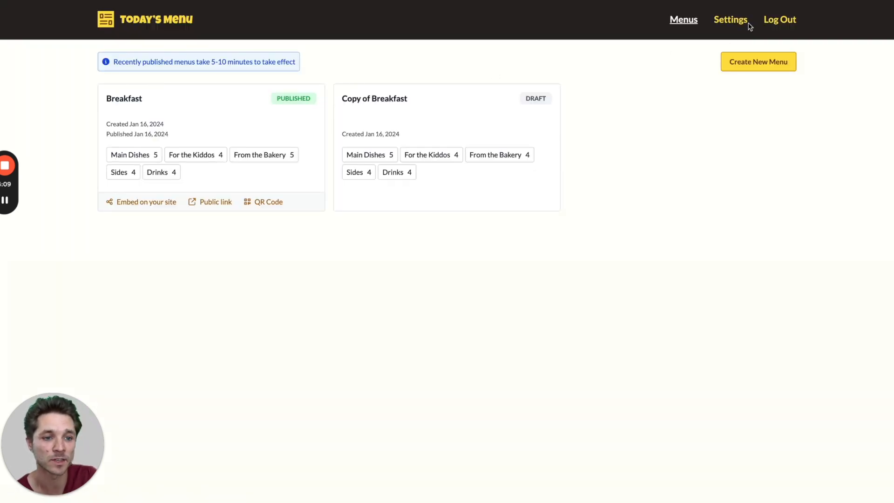
left_click(740, 19)
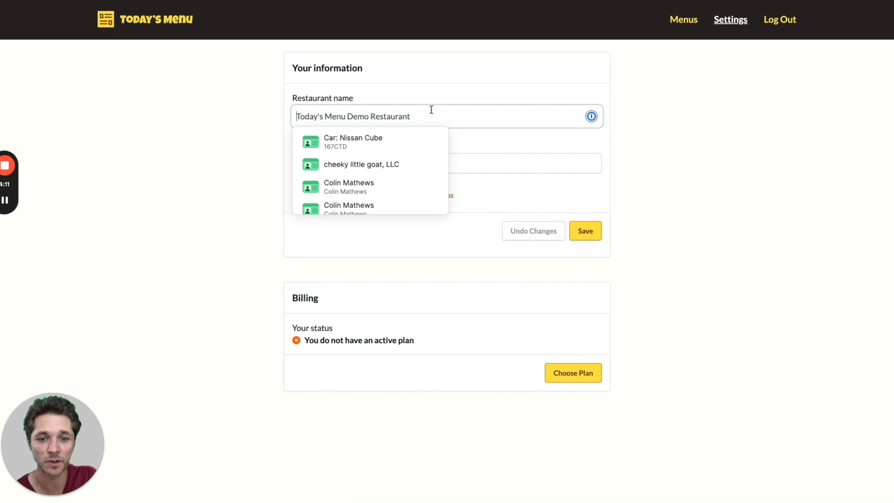
left_click(229, 101)
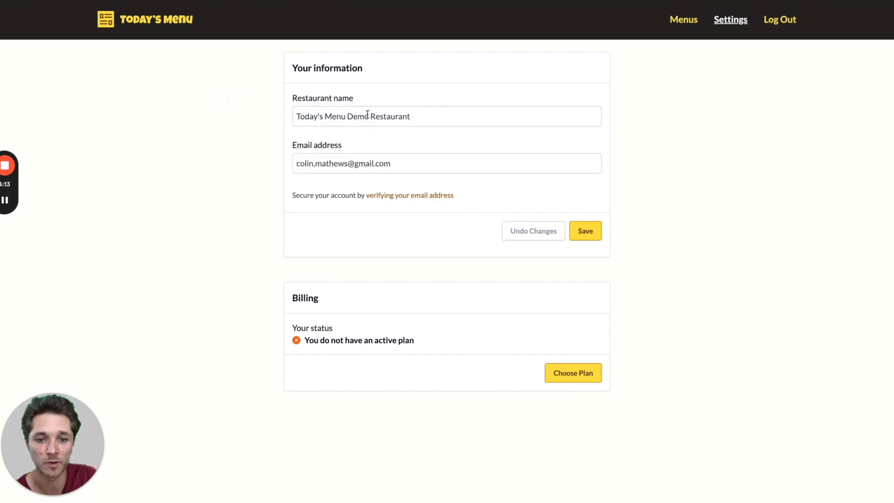
left_click(685, 23)
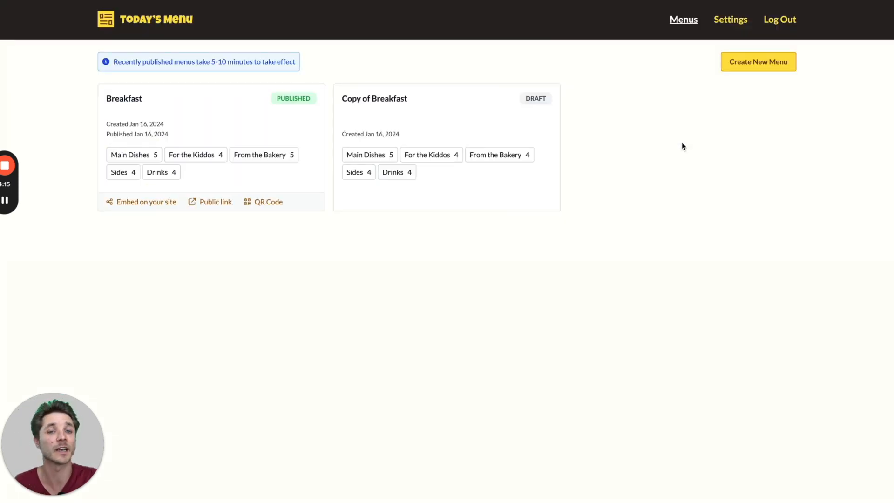